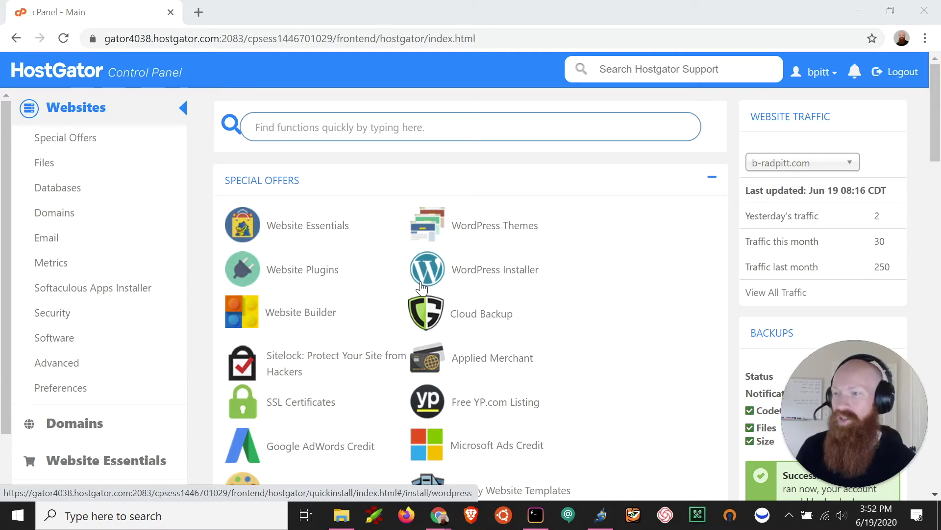
Go to the FTP Accounts page and choose hgadmin.com as the new account's domain
click(645, 335)
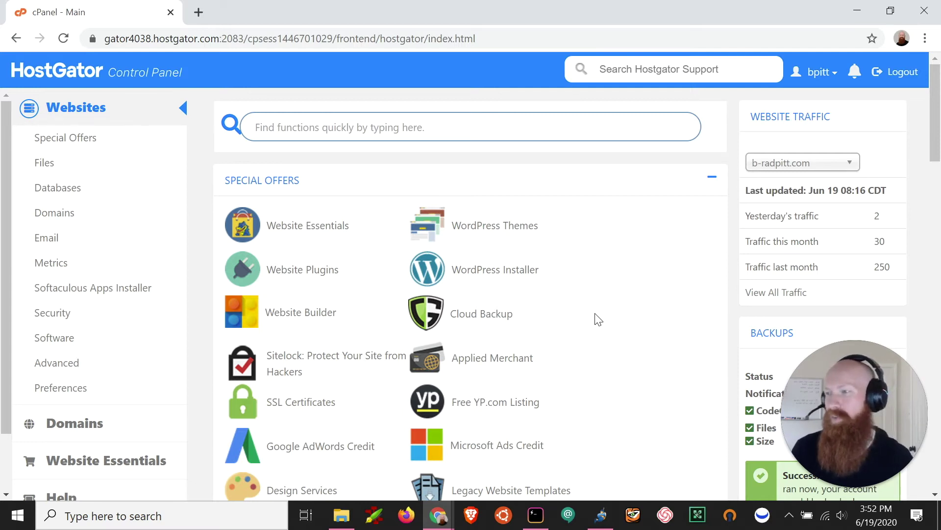
scroll(581, 312, down, 3)
scroll(563, 294, down, 3)
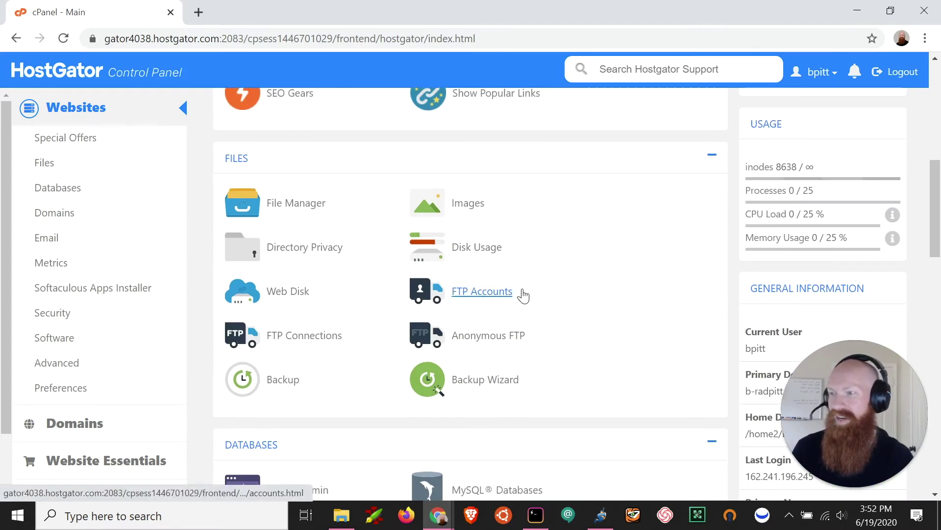
click(498, 292)
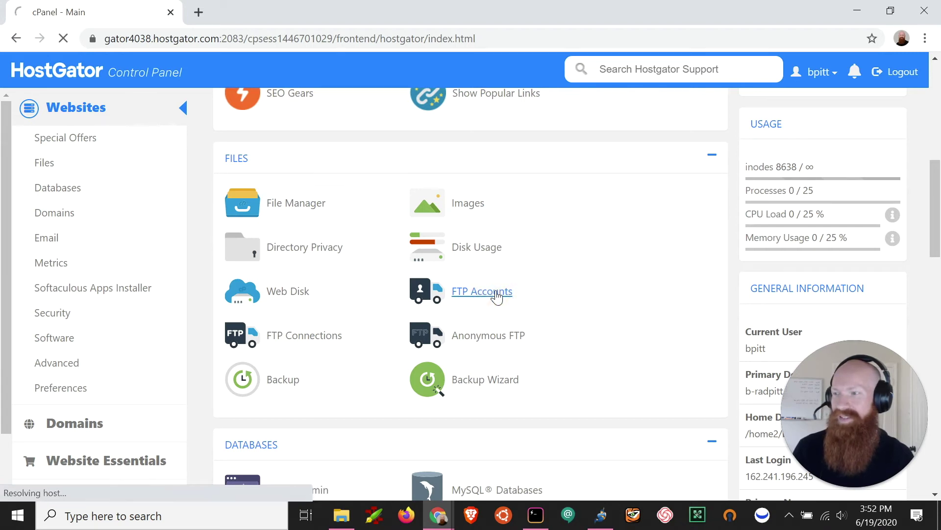
scroll(559, 283, down, 1)
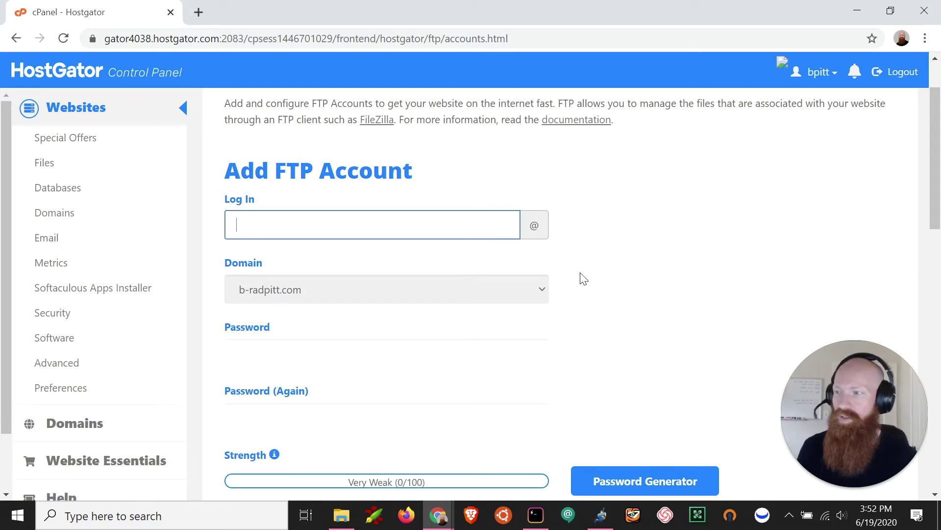
click(471, 294)
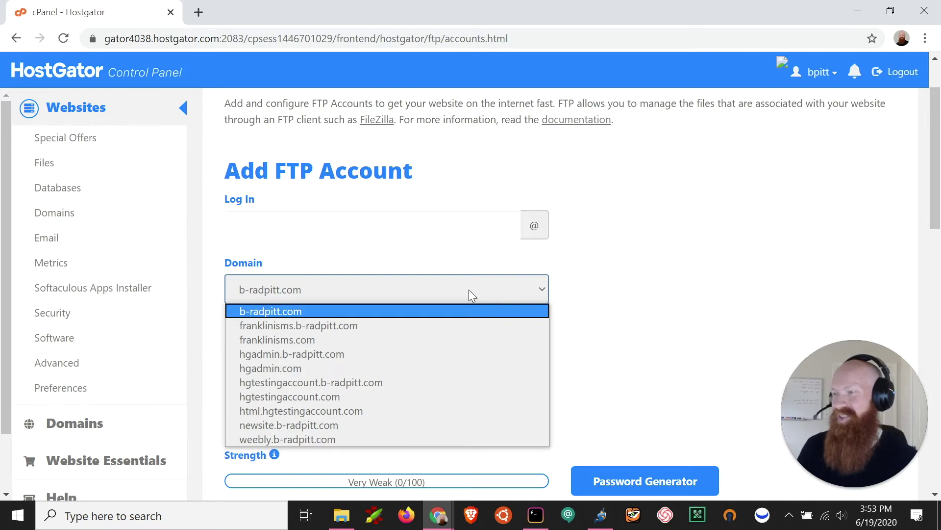
click(349, 369)
Enter login josh and paste a generated very strong password into both password fields
click(310, 213)
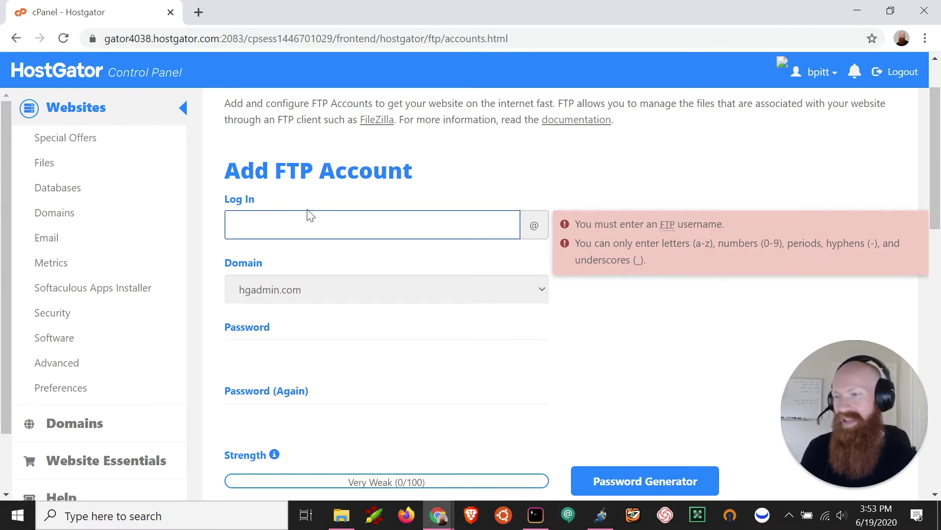
text(josh)
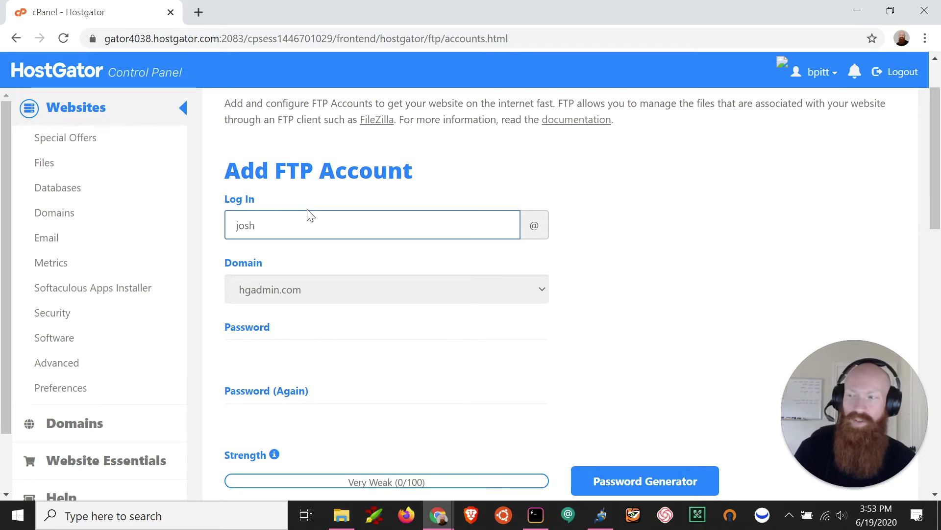
scroll(706, 242, down, 1)
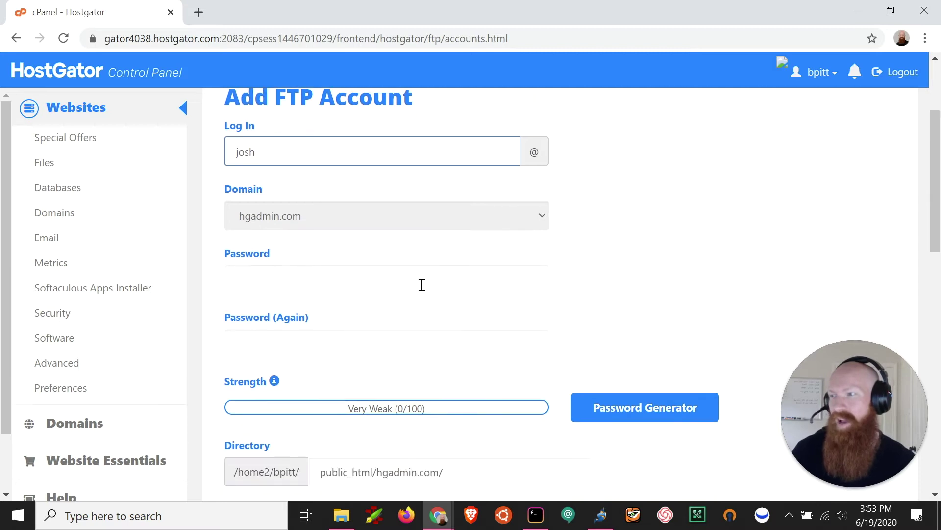
click(338, 282)
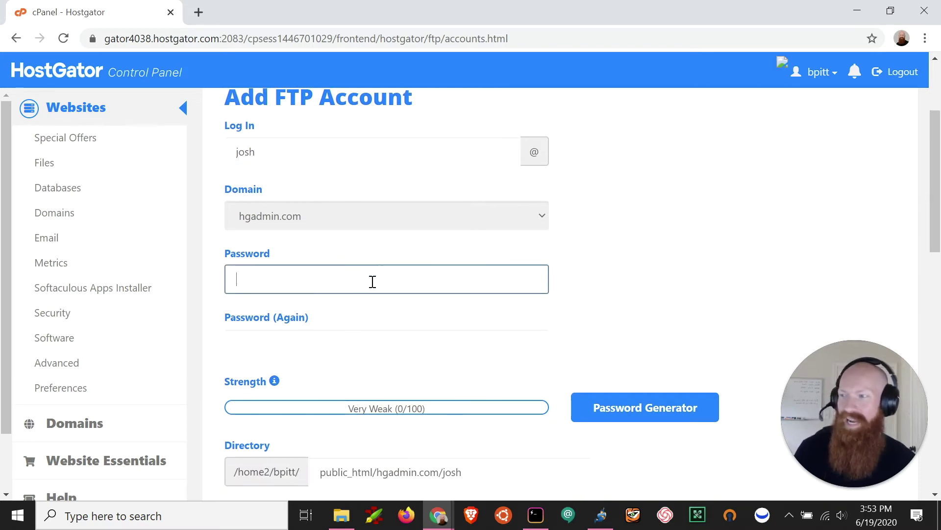
click(361, 348)
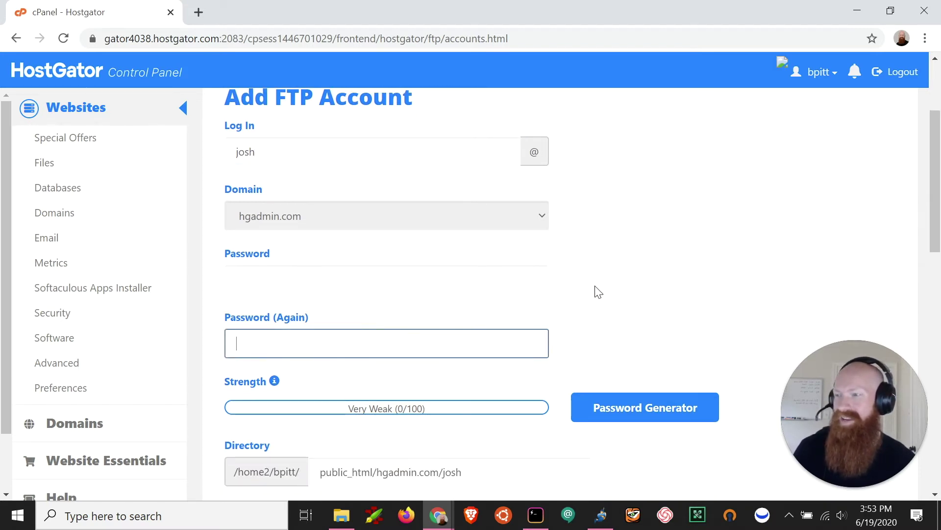
click(648, 414)
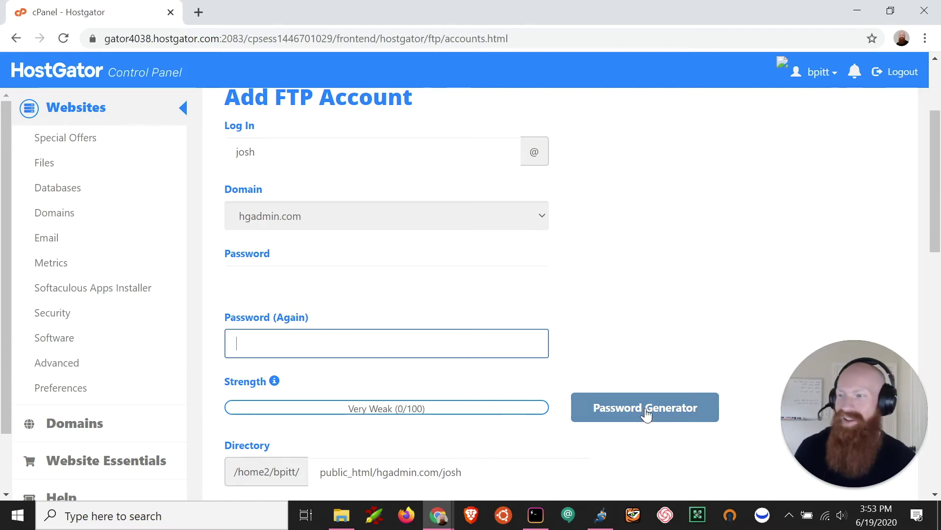
click(871, 424)
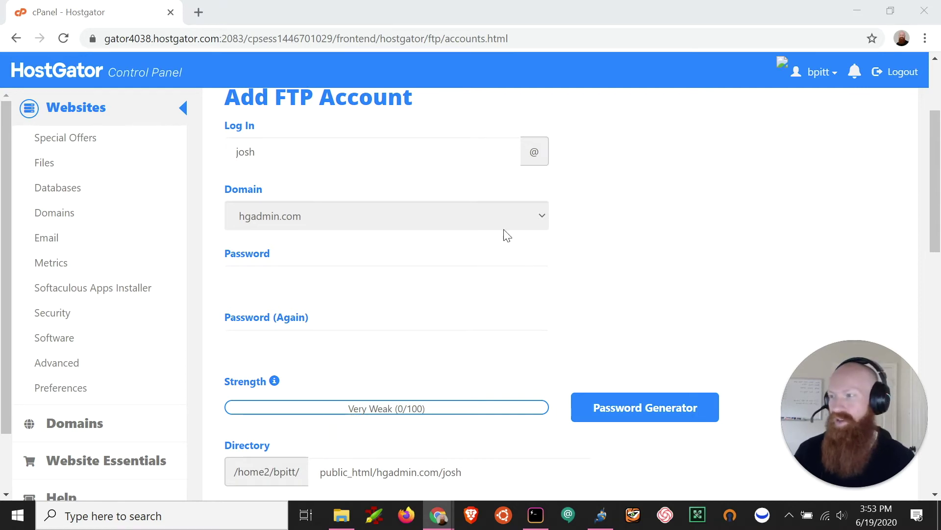
click(361, 282)
key(ctrl+v)
click(346, 354)
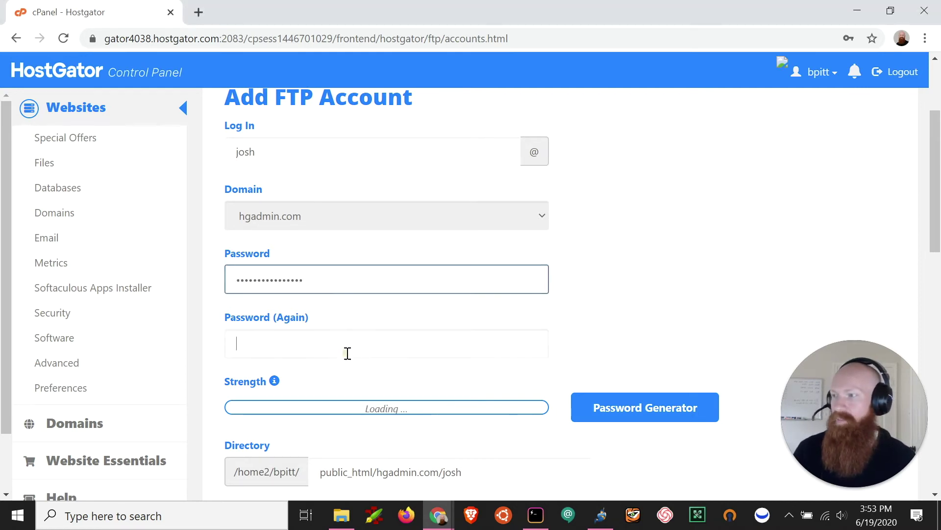
key(ctrl+v)
click(621, 296)
scroll(614, 269, down, 1)
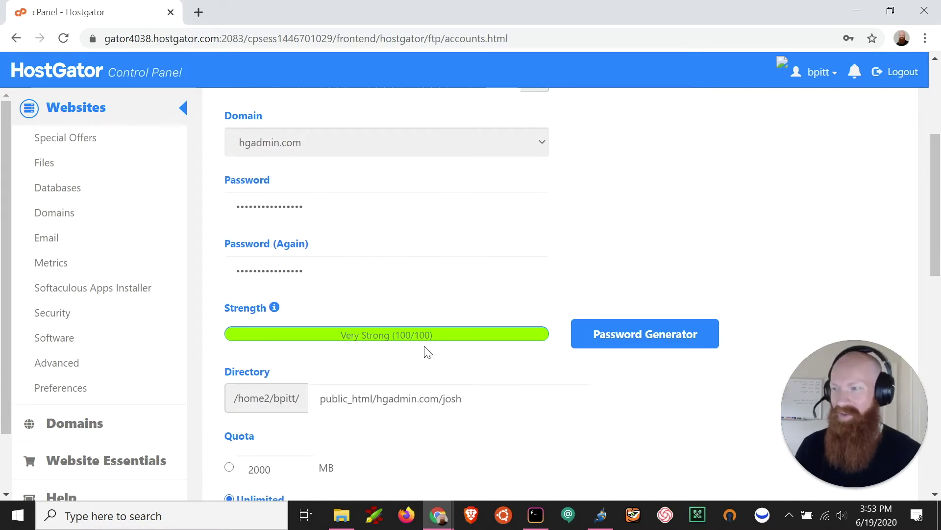
scroll(442, 342, down, 2)
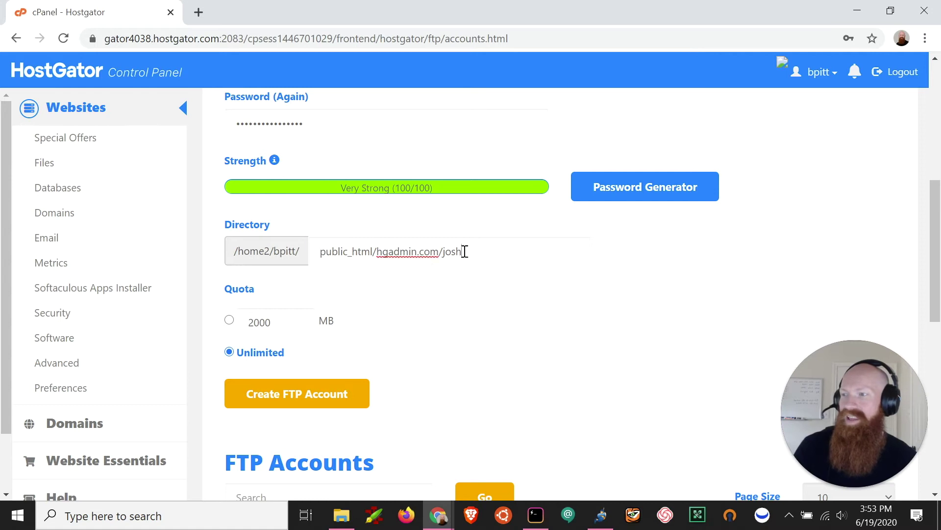
Erase the 'public_html/hgadmin.com/josh' directory path and dismiss the suggestions, keeping quota Unlimited
drag(462, 252, 445, 253)
click(494, 251)
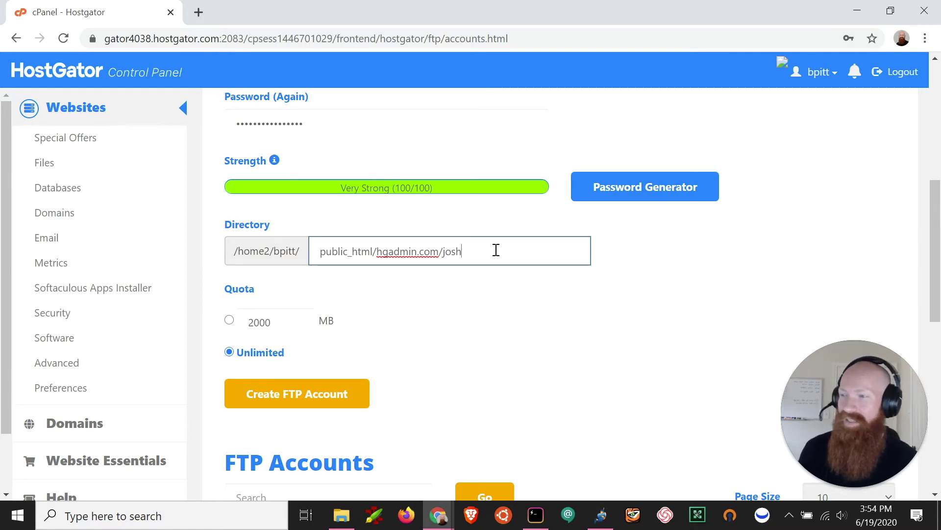
key(BackSpace)
key(BackSpace)
key(BackSpace)
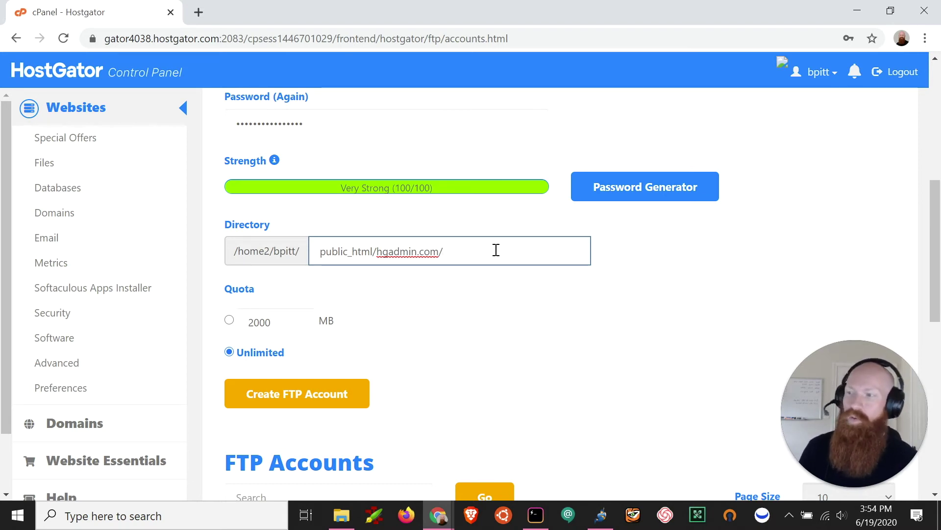
key(BackSpace)
key(BackSpace)
key(BackSpace)
key(BackSpace)
key(BackSpace)
key(BackSpace)
key(BackSpace)
key(BackSpace)
key(BackSpace)
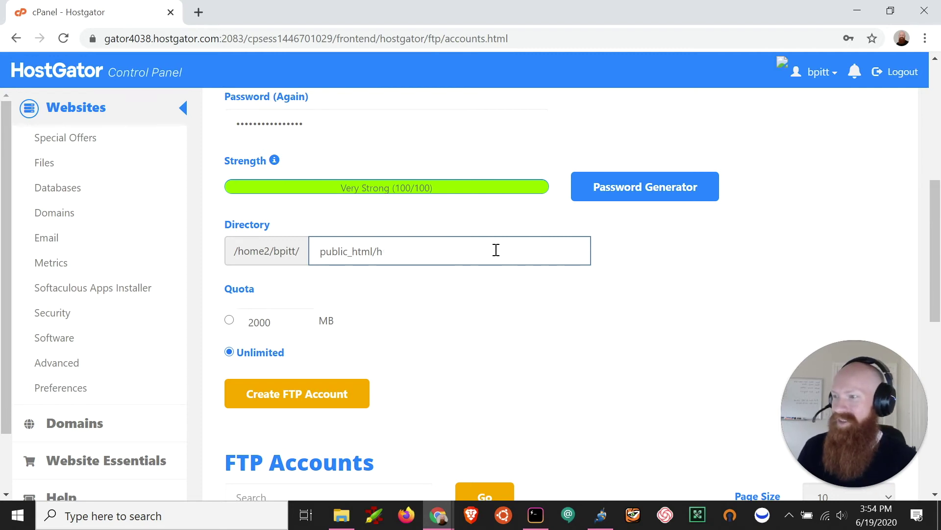
key(BackSpace)
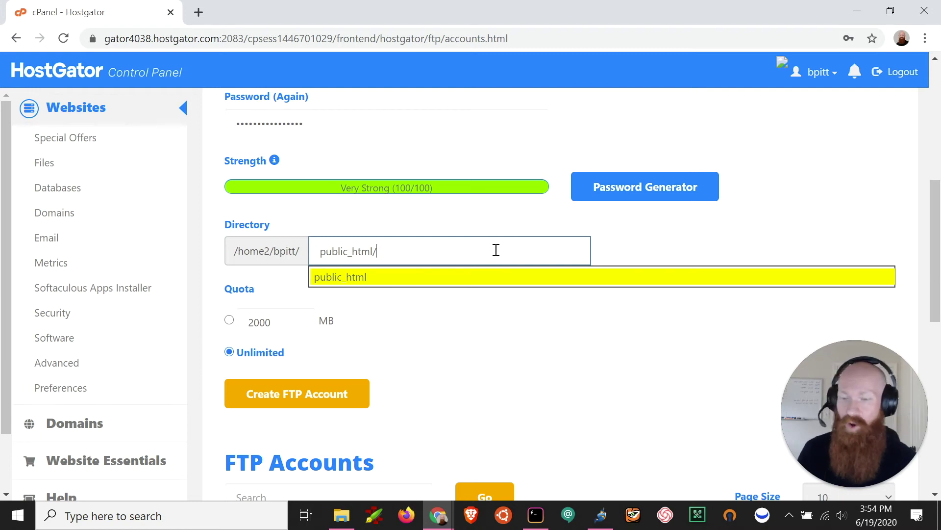
key(BackSpace)
key(BackSpace)
key(BackSpace)
key(BackSpace)
key(BackSpace)
key(BackSpace)
key(Escape)
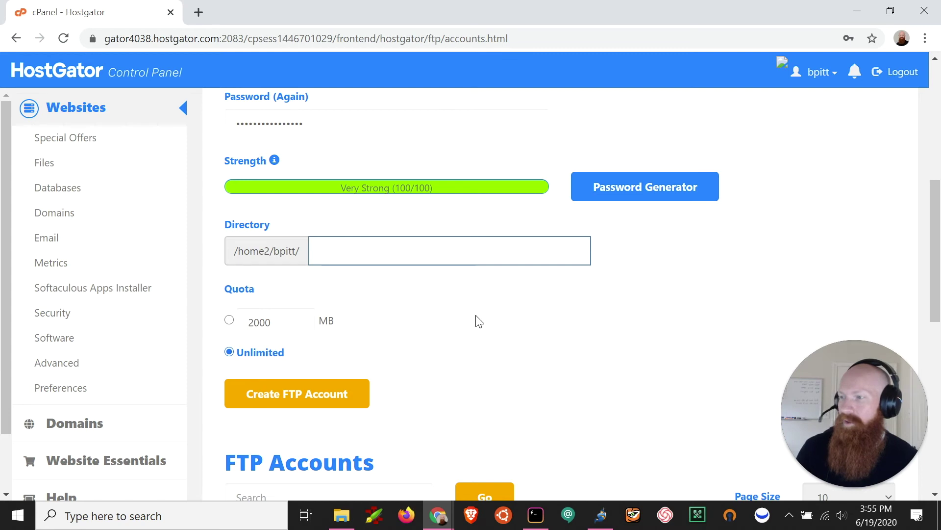
scroll(477, 322, down, 1)
scroll(477, 321, up, 2)
scroll(486, 326, down, 1)
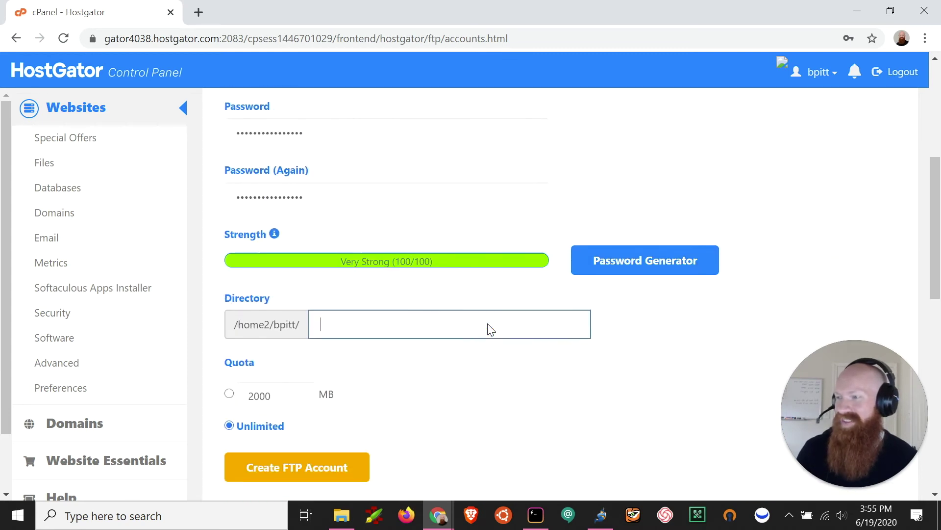
click(352, 468)
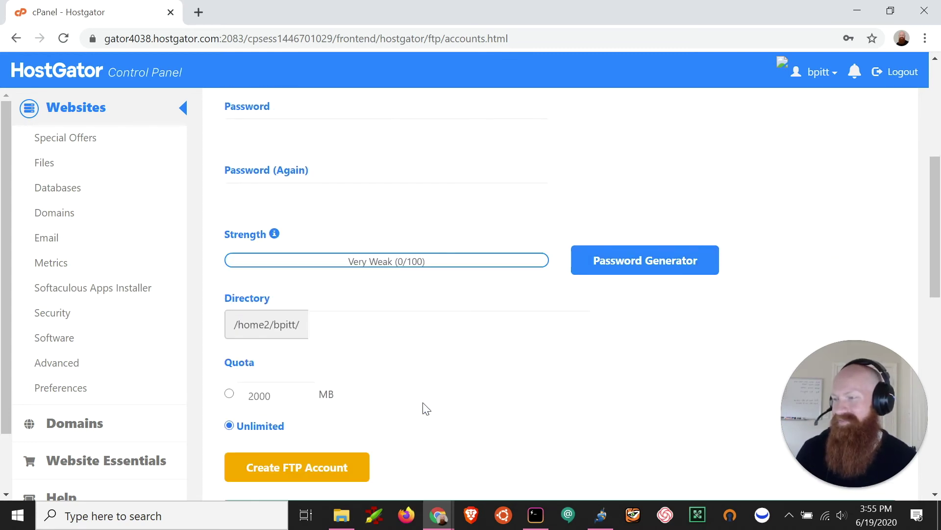
scroll(496, 374, down, 1)
scroll(378, 406, down, 1)
scroll(273, 399, down, 1)
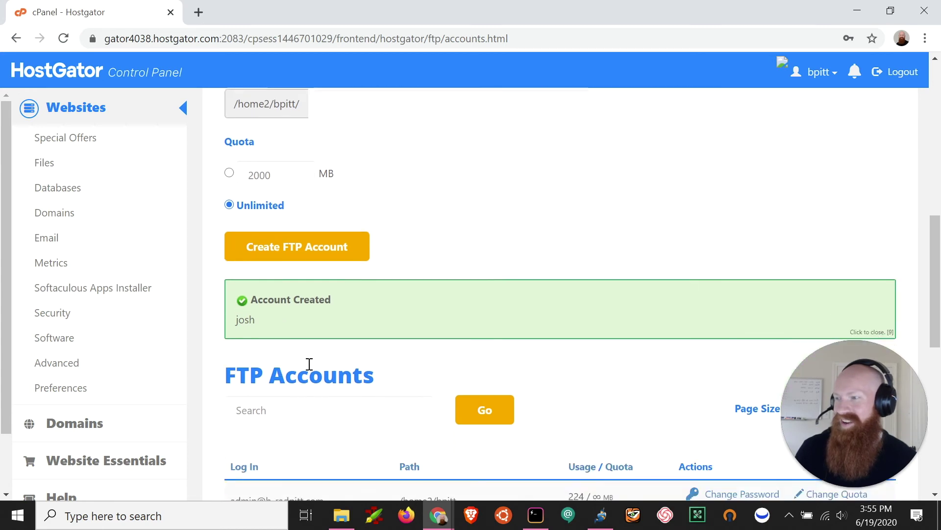
scroll(310, 365, down, 1)
scroll(353, 345, down, 1)
scroll(390, 317, down, 2)
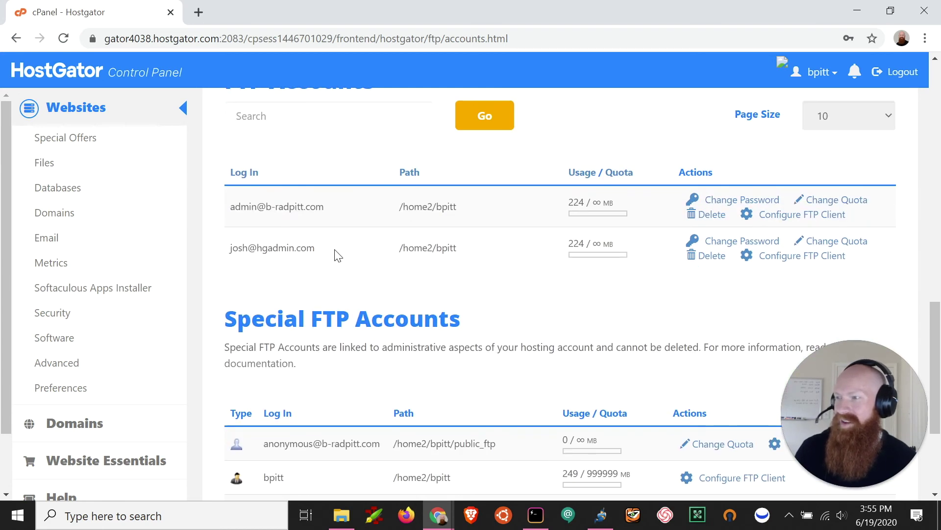
drag(336, 253, 229, 252)
click(341, 262)
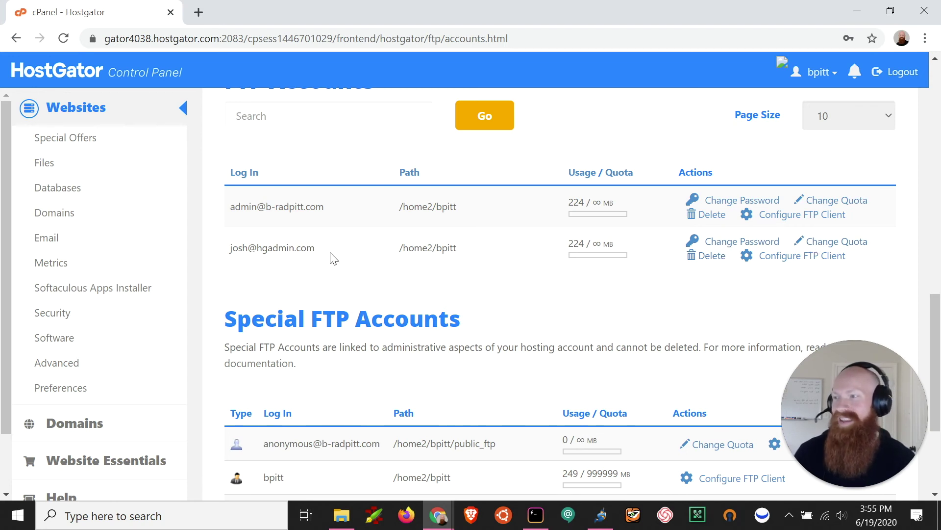
drag(317, 248, 232, 249)
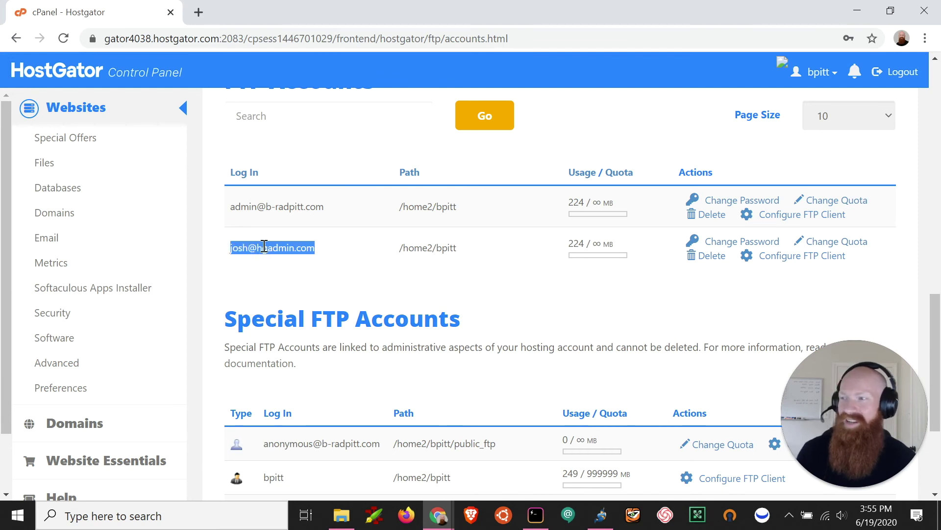
key(alt+Tab)
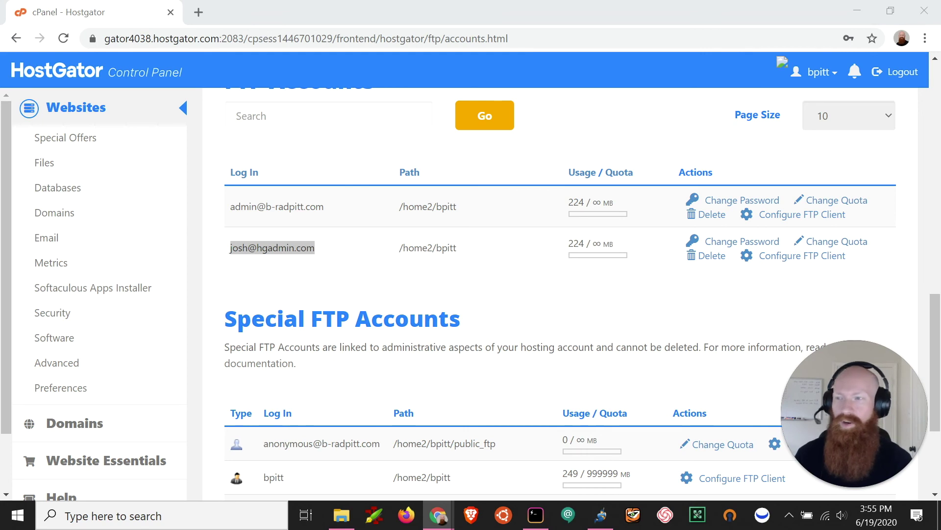
scroll(299, 280, up, 5)
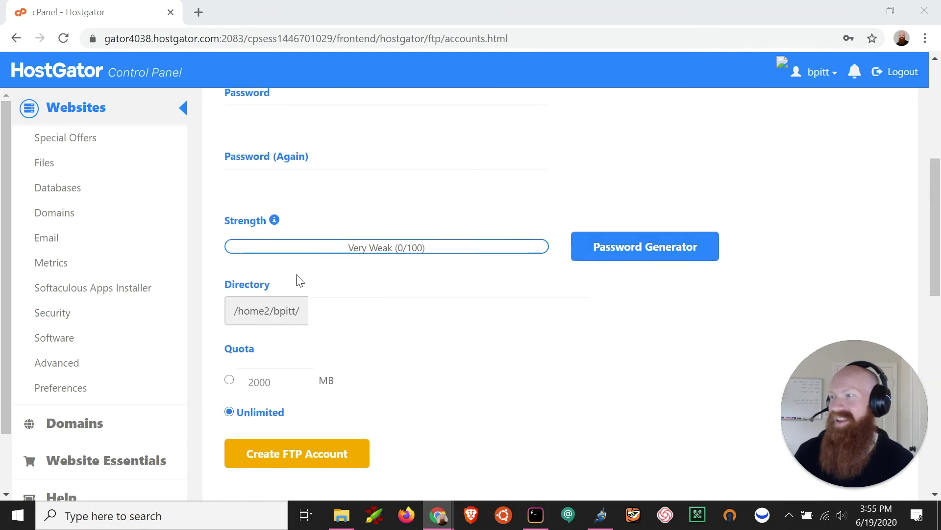
scroll(299, 279, up, 3)
Return to the cPanel home page and select the Site IP 192.185.5.213
click(54, 77)
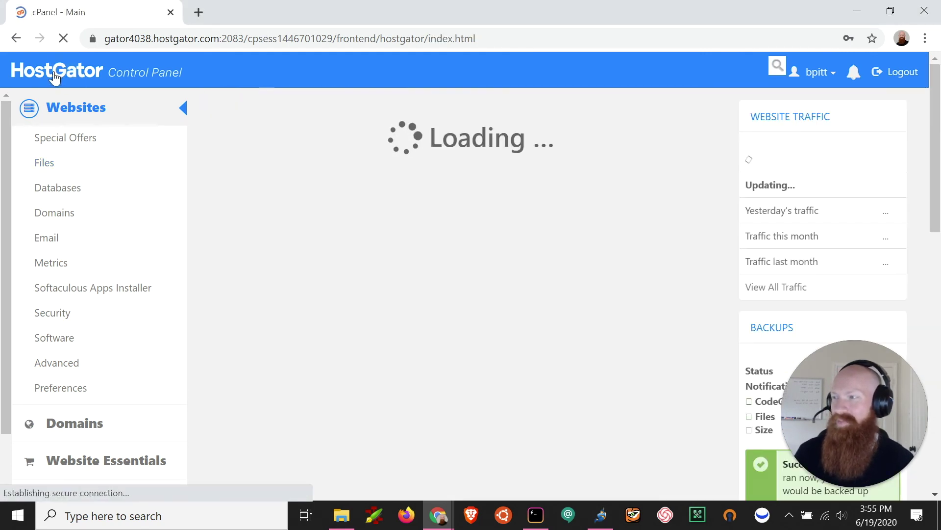
scroll(800, 218, down, 3)
scroll(797, 208, down, 2)
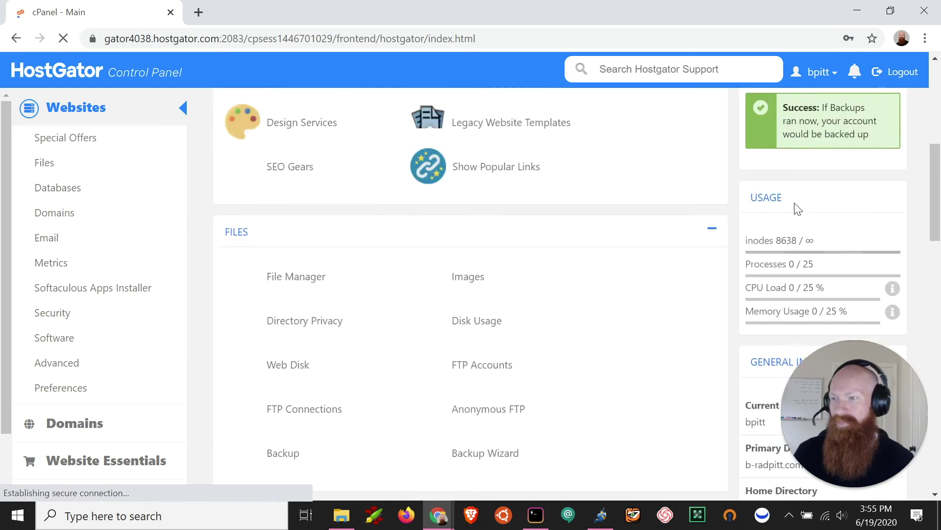
scroll(795, 205, down, 3)
scroll(792, 200, down, 2)
scroll(790, 192, down, 2)
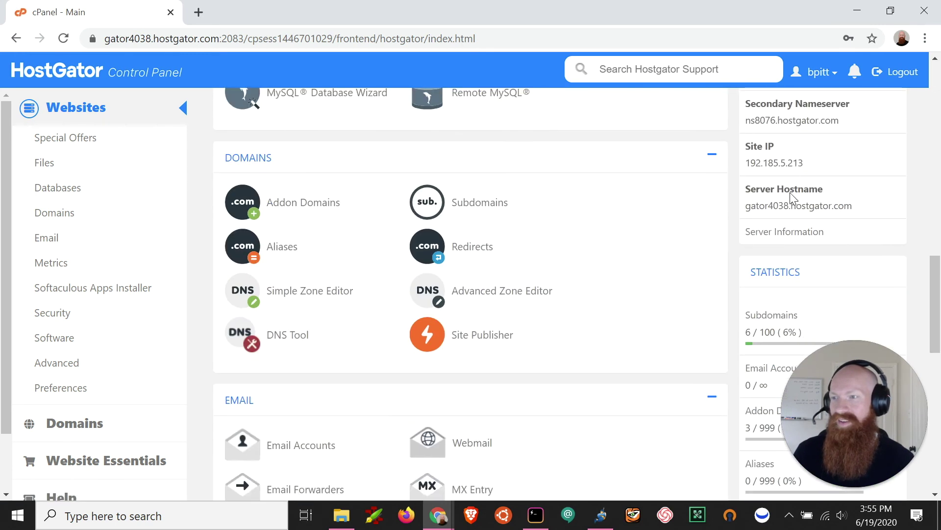
double_click(781, 162)
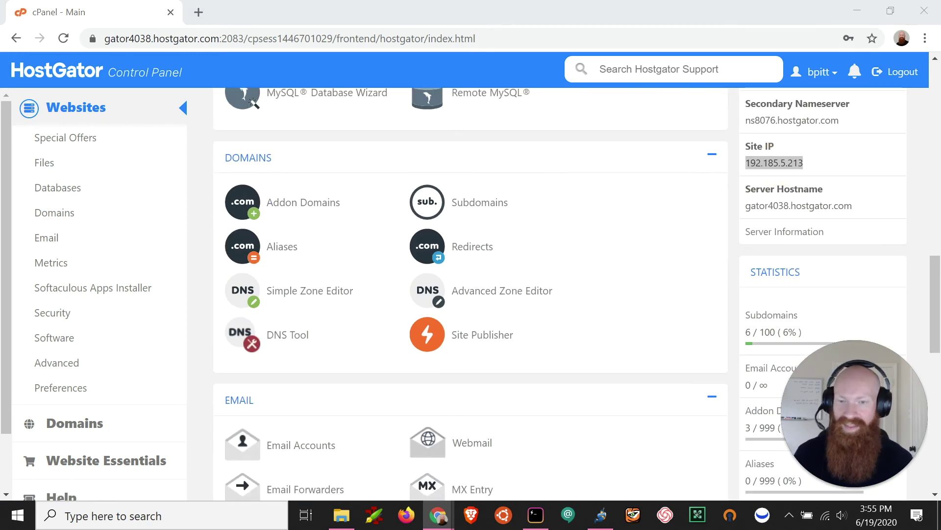